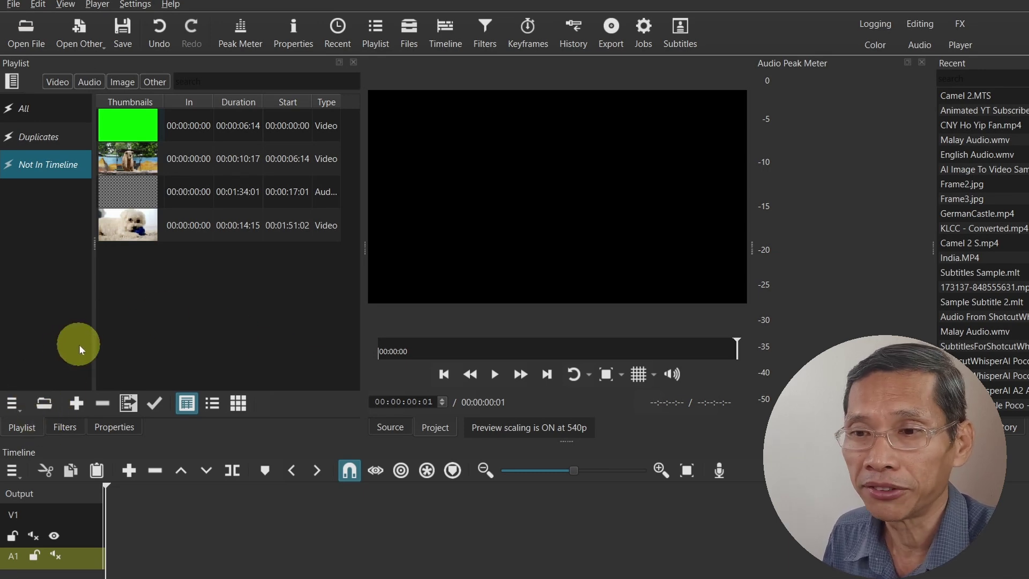
# - Create a new playlist bin named 'Video' through Bins > New Bin
pyautogui.click(15, 403)
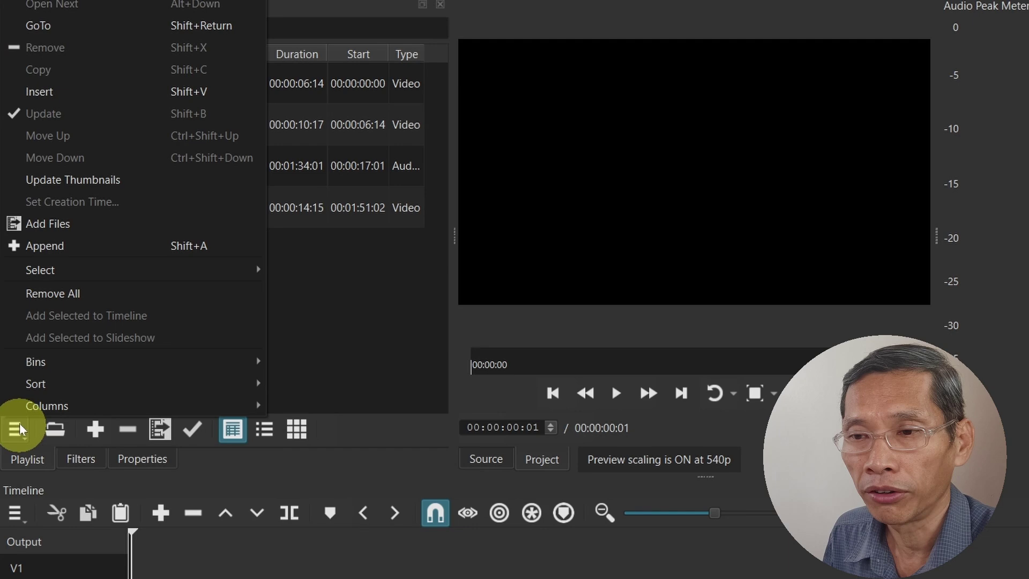
pyautogui.moveTo(42, 370)
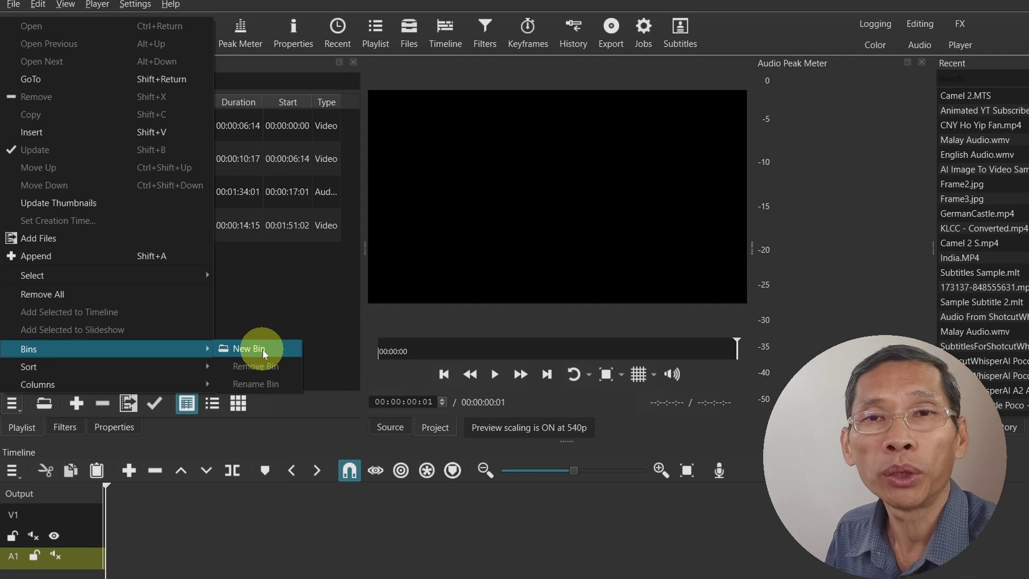
pyautogui.click(262, 349)
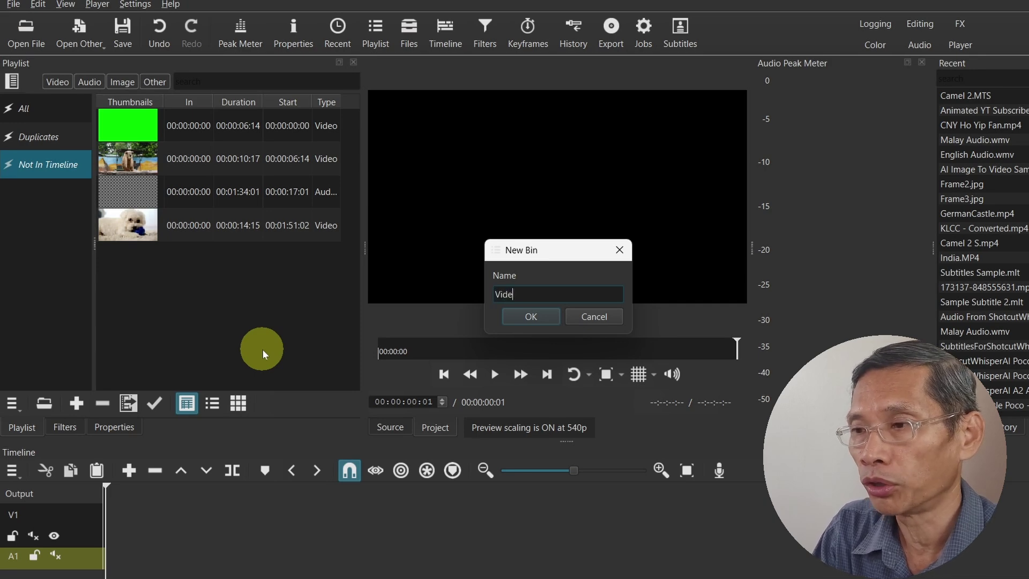
pyautogui.press('Return')
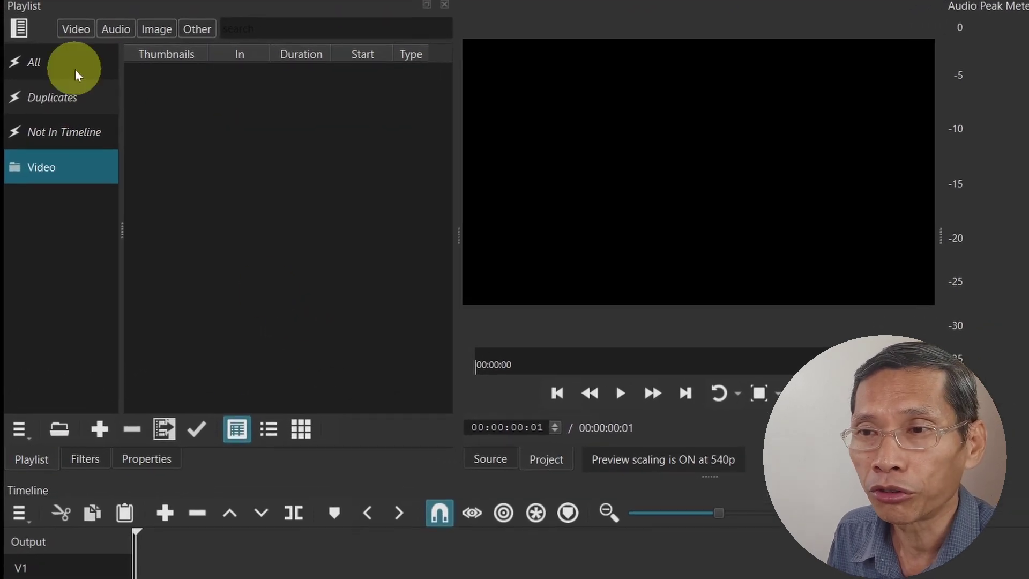
# - Show all clips, filter the playlist to video, then view the empty Video bin
pyautogui.click(45, 113)
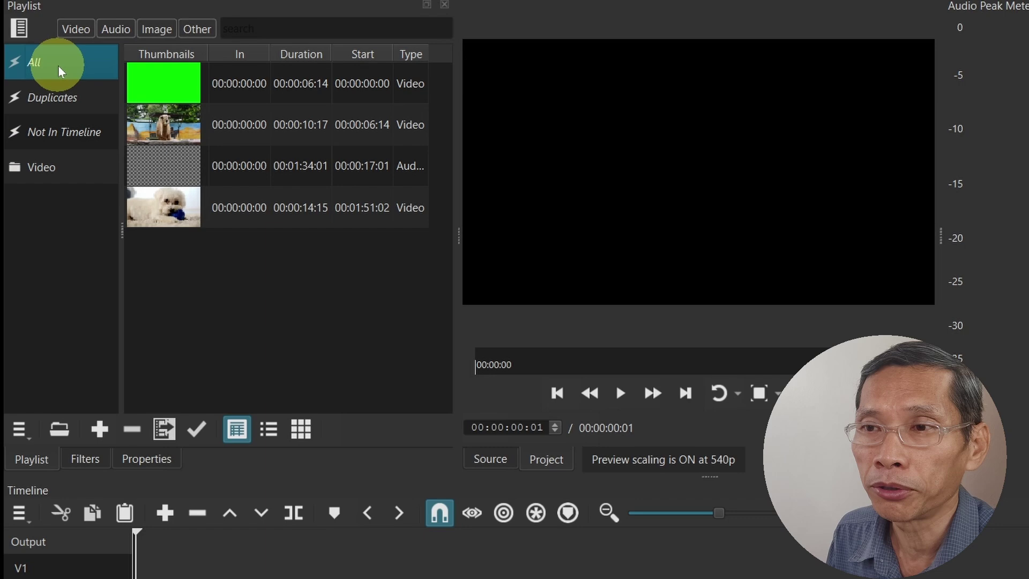
pyautogui.click(79, 32)
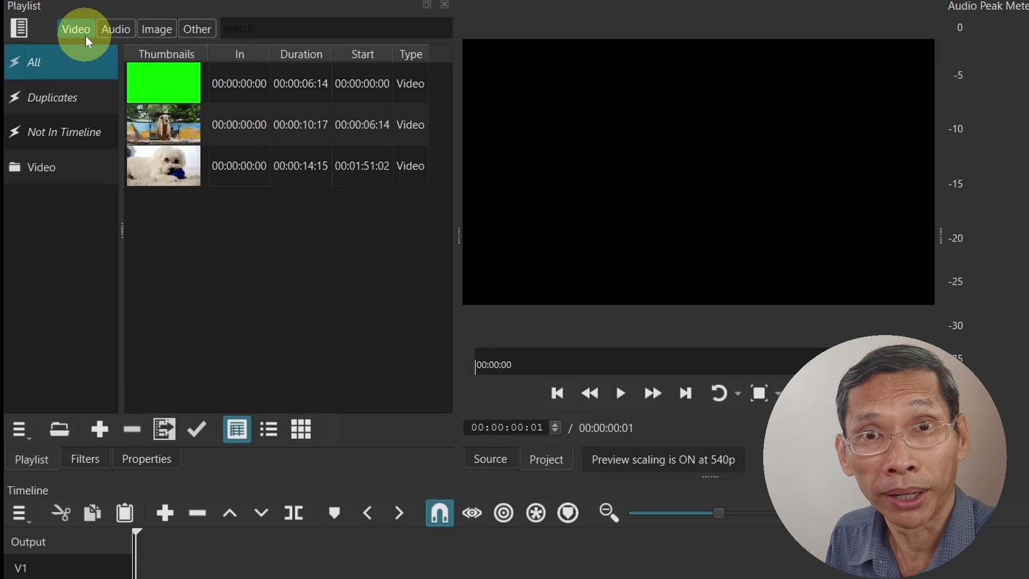
pyautogui.click(50, 176)
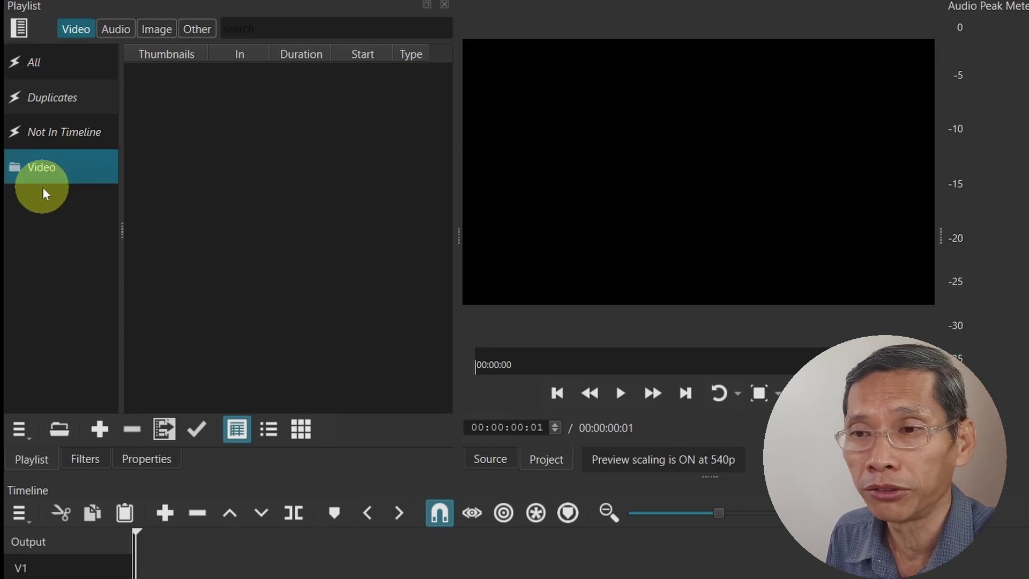
# - Create a second playlist bin named 'Audio'
pyautogui.click(19, 429)
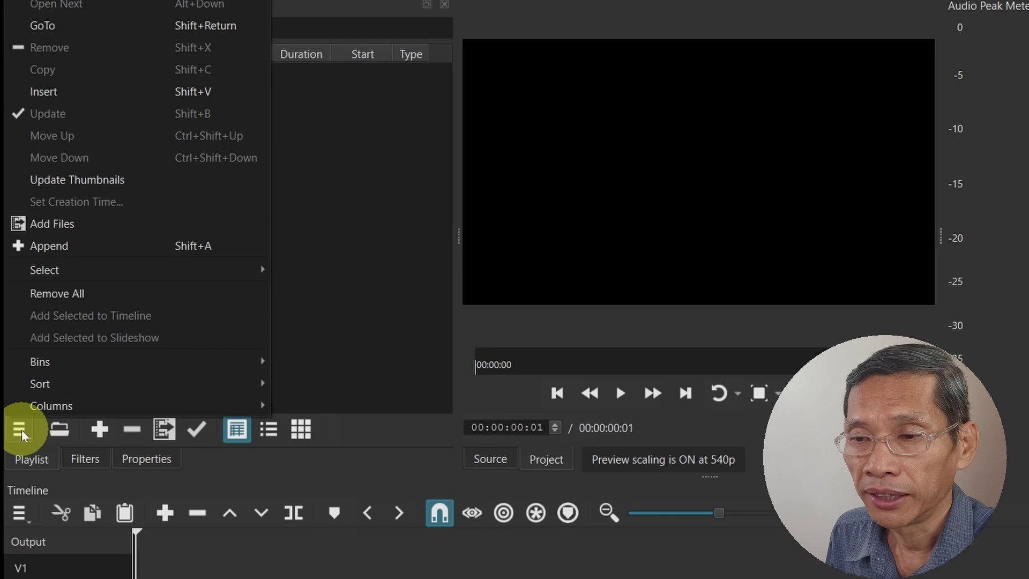
pyautogui.moveTo(38, 368)
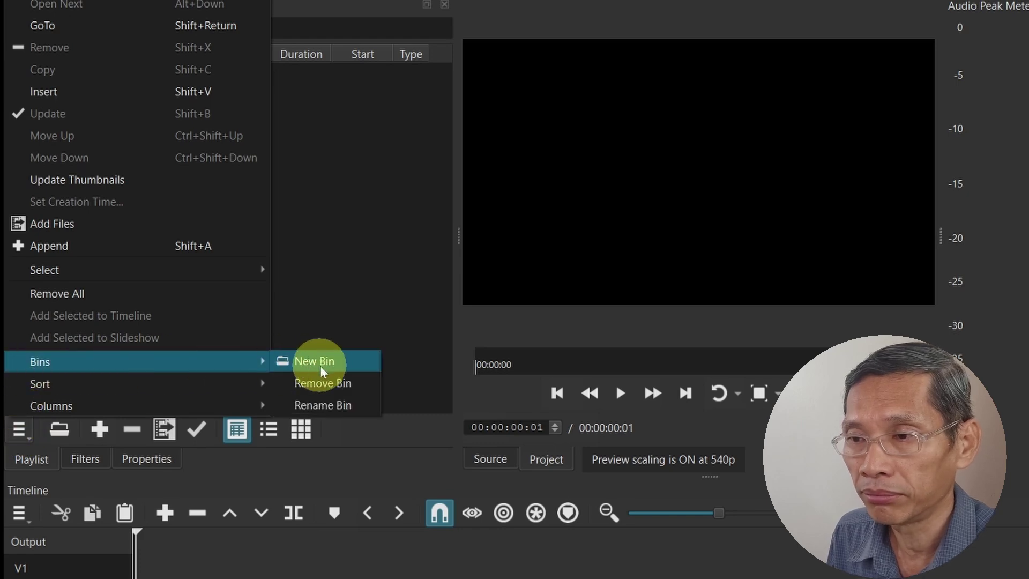
pyautogui.click(306, 360)
pyautogui.write('Audio')
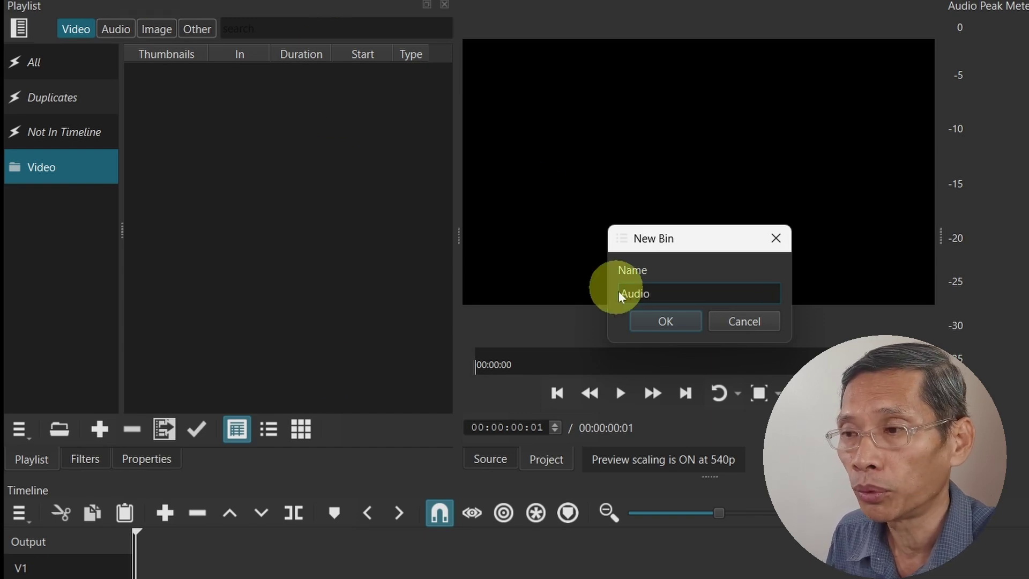
pyautogui.click(655, 321)
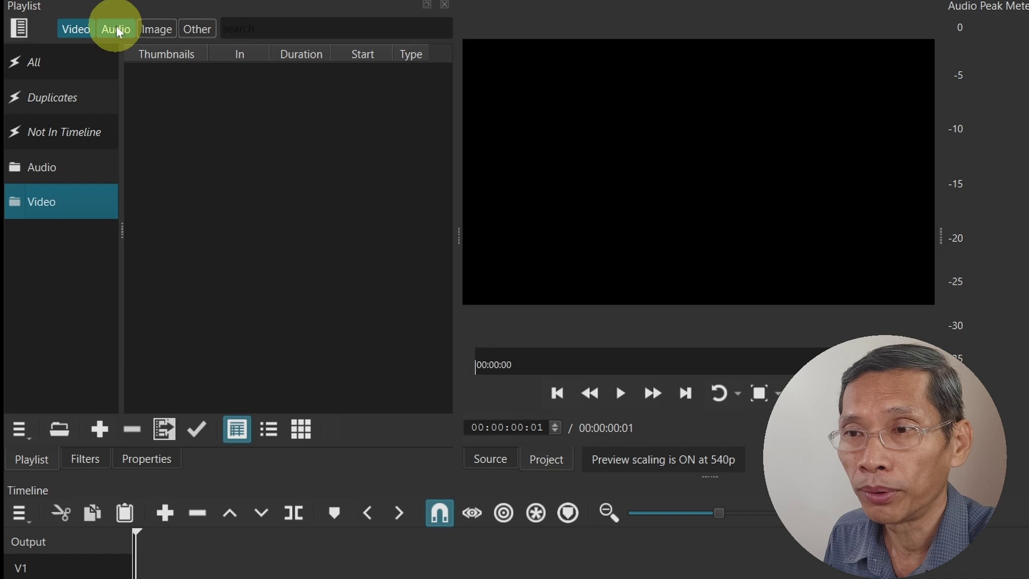
# - Filter the playlist to audio and move the audio clip into the Audio bin
pyautogui.click(38, 61)
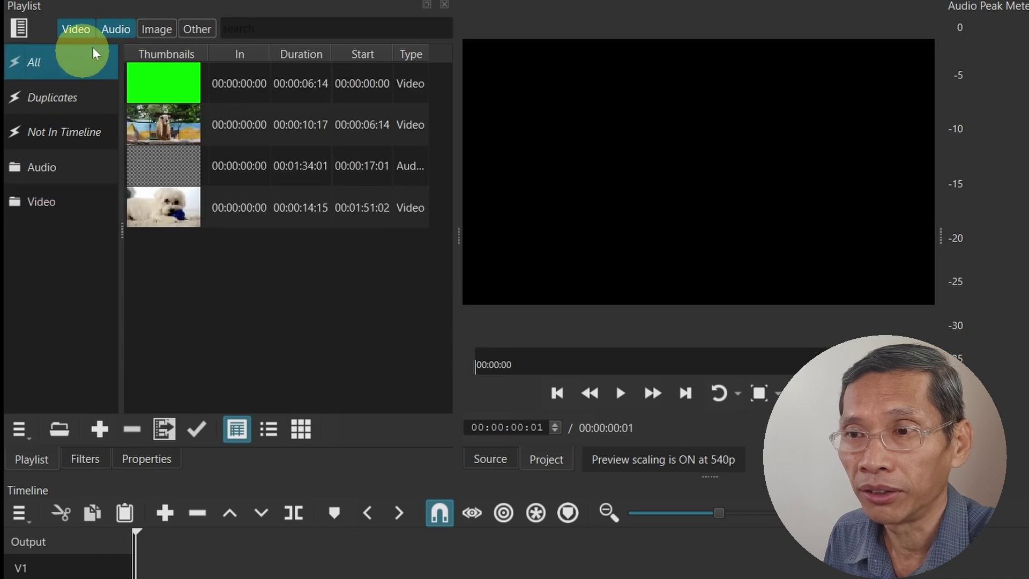
pyautogui.click(130, 31)
pyautogui.click(76, 28)
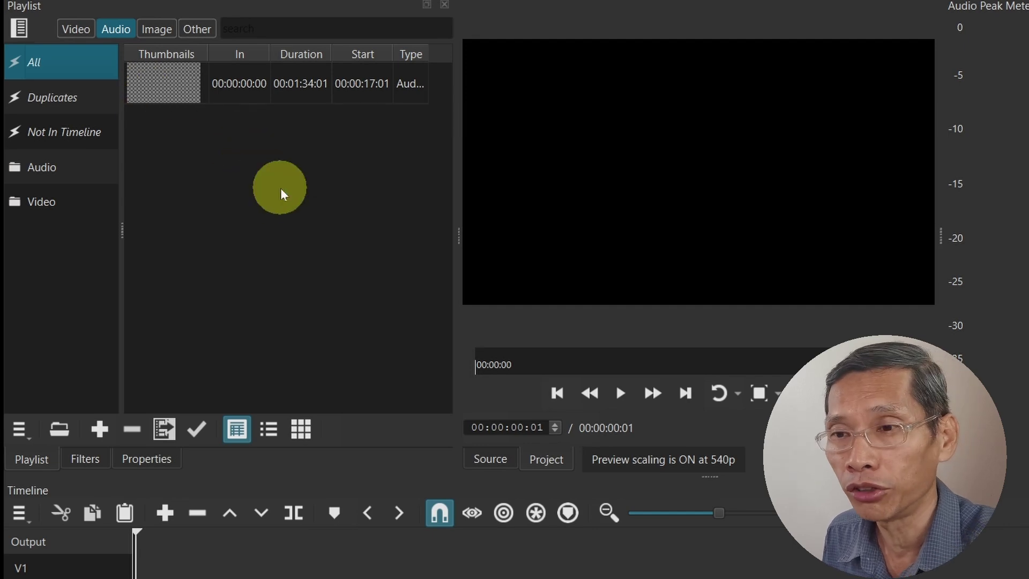
pyautogui.click(46, 166)
pyautogui.click(40, 63)
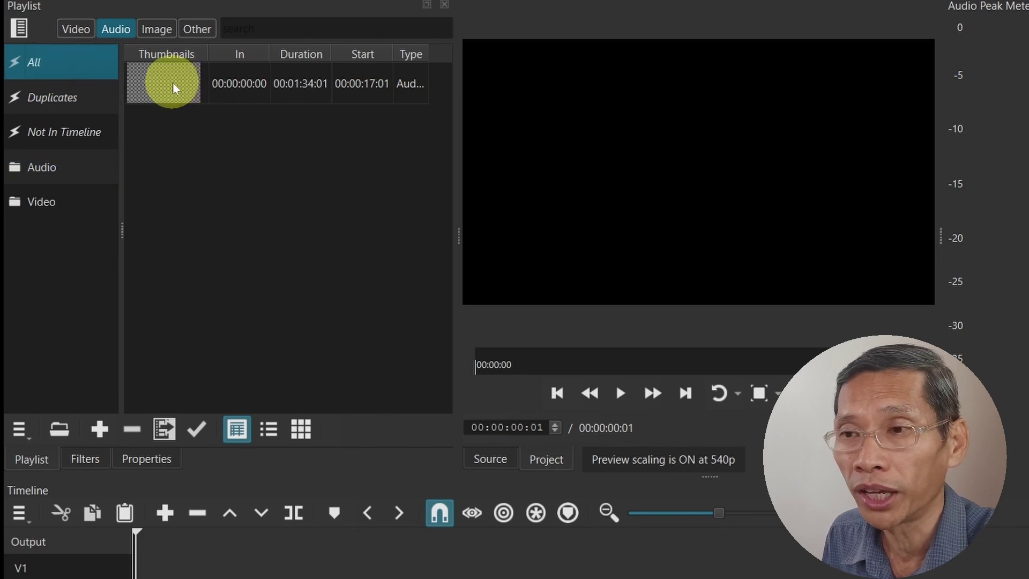
pyautogui.moveTo(168, 82); pyautogui.dragTo(62, 166)
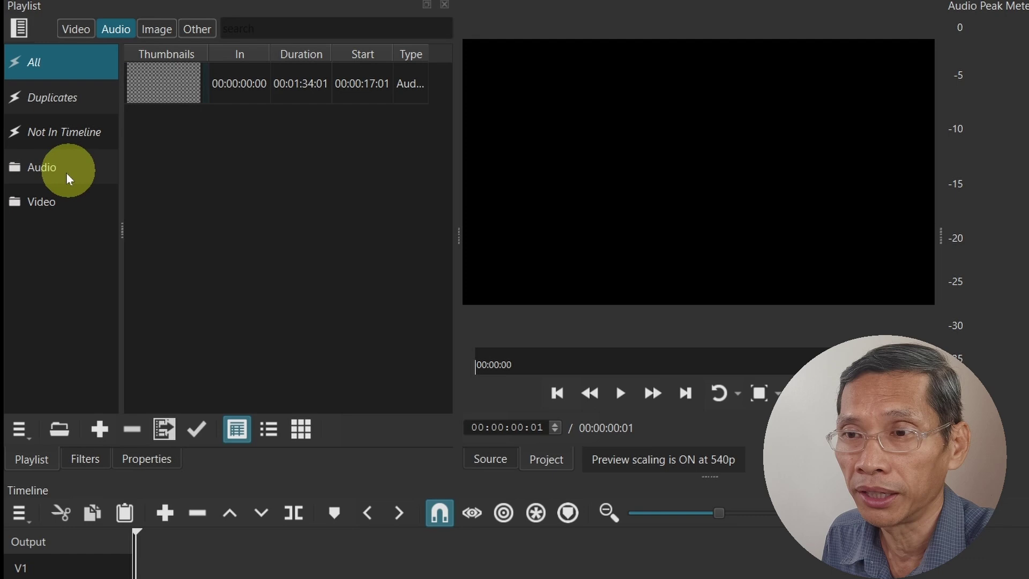
pyautogui.click(57, 177)
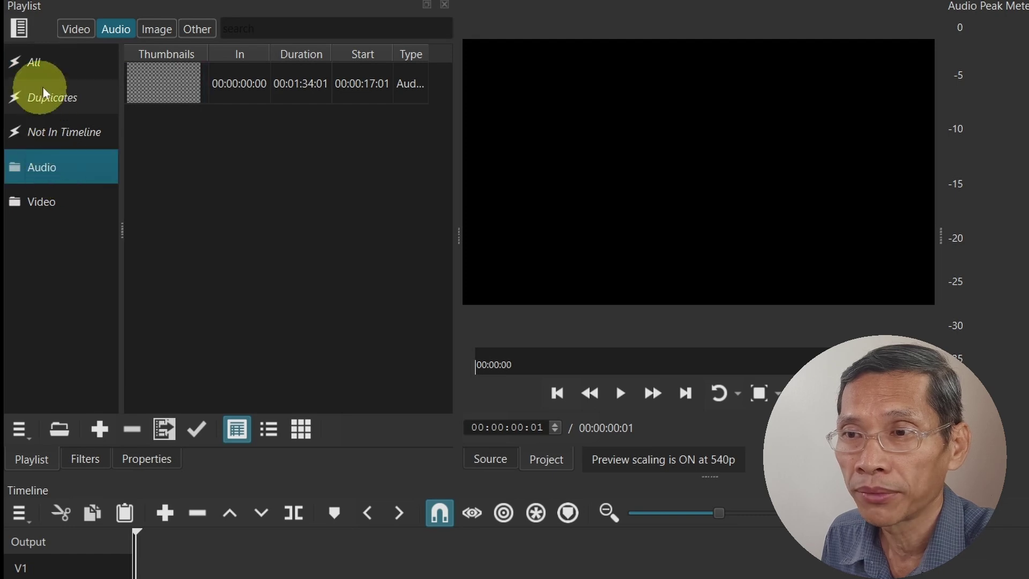
# - Move the 00:00:10:17 video clip into the Video bin and check both bins
pyautogui.click(35, 203)
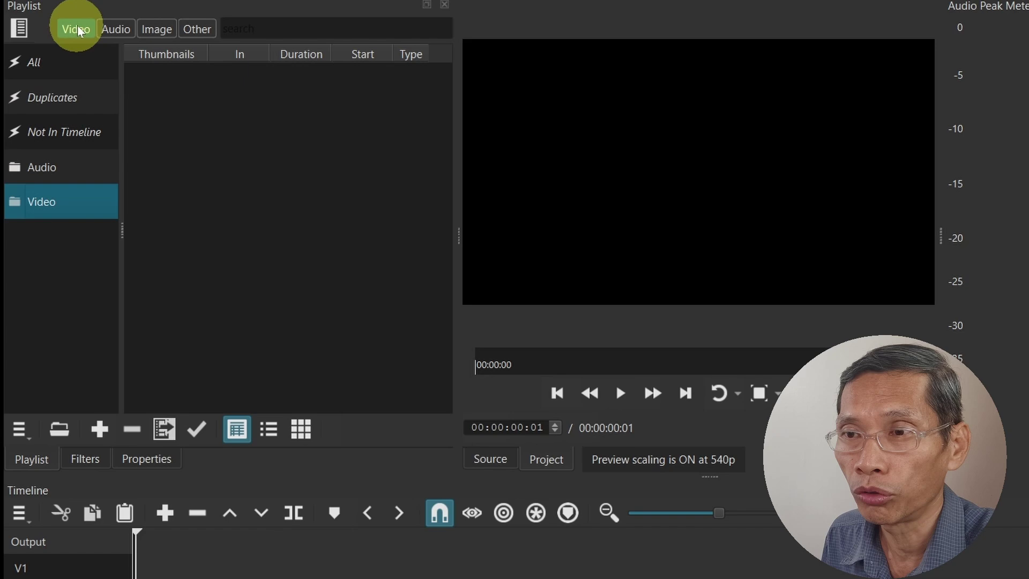
pyautogui.click(64, 62)
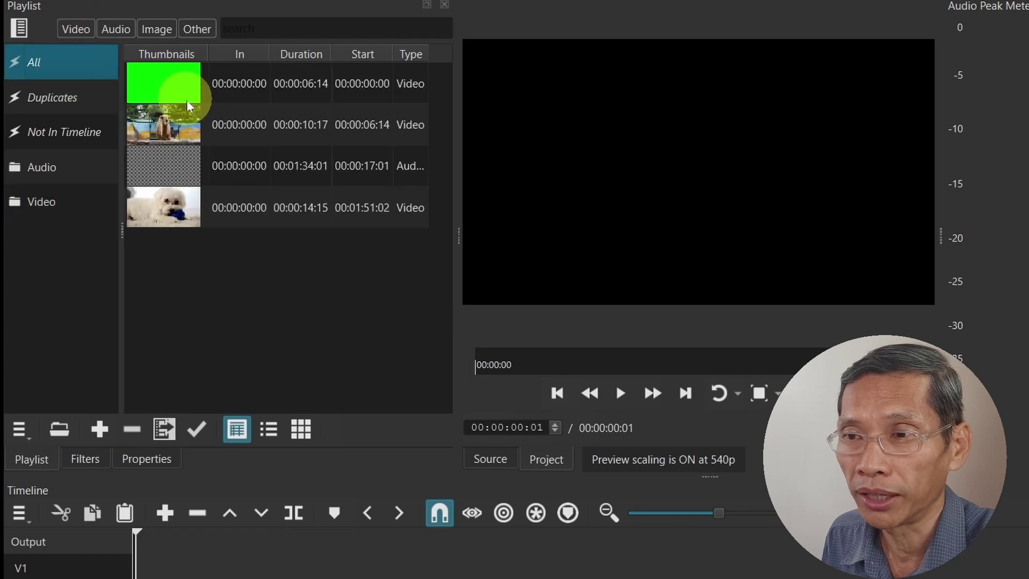
pyautogui.moveTo(180, 128); pyautogui.dragTo(64, 204)
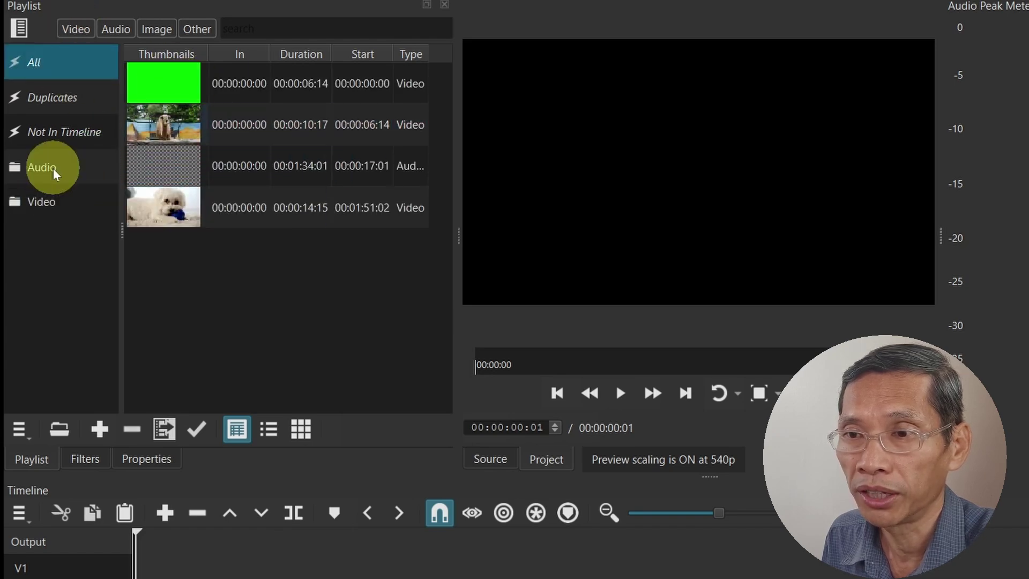
pyautogui.click(63, 202)
pyautogui.click(58, 169)
pyautogui.click(60, 210)
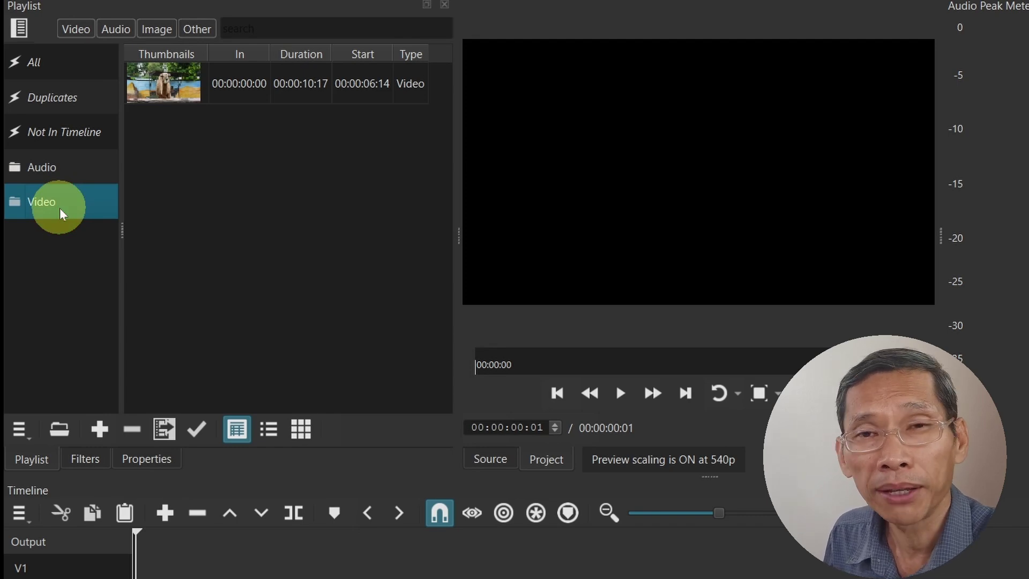
# - Create a third playlist bin named 'Camera1'
pyautogui.click(20, 431)
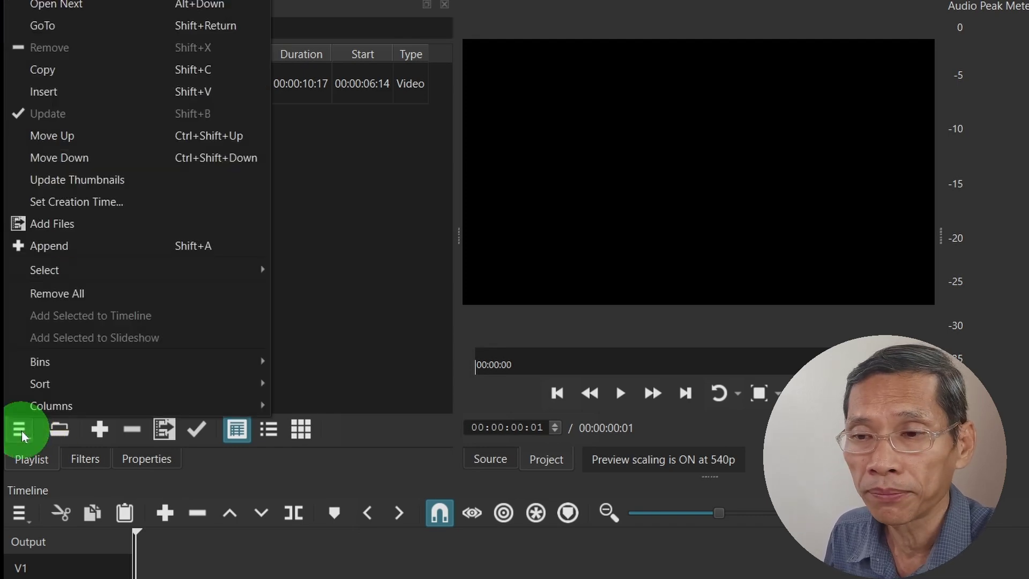
pyautogui.moveTo(69, 361)
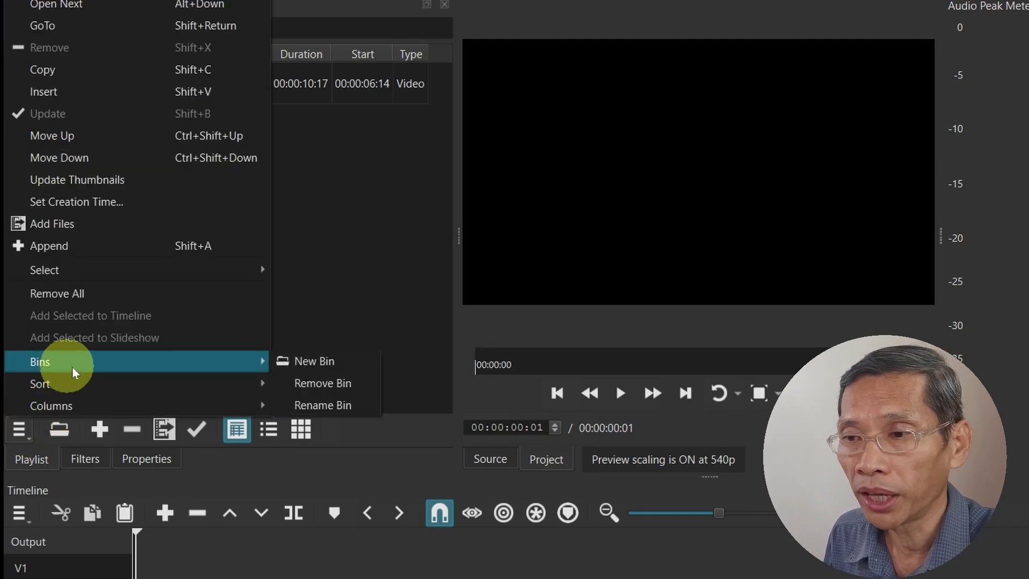
pyautogui.click(289, 370)
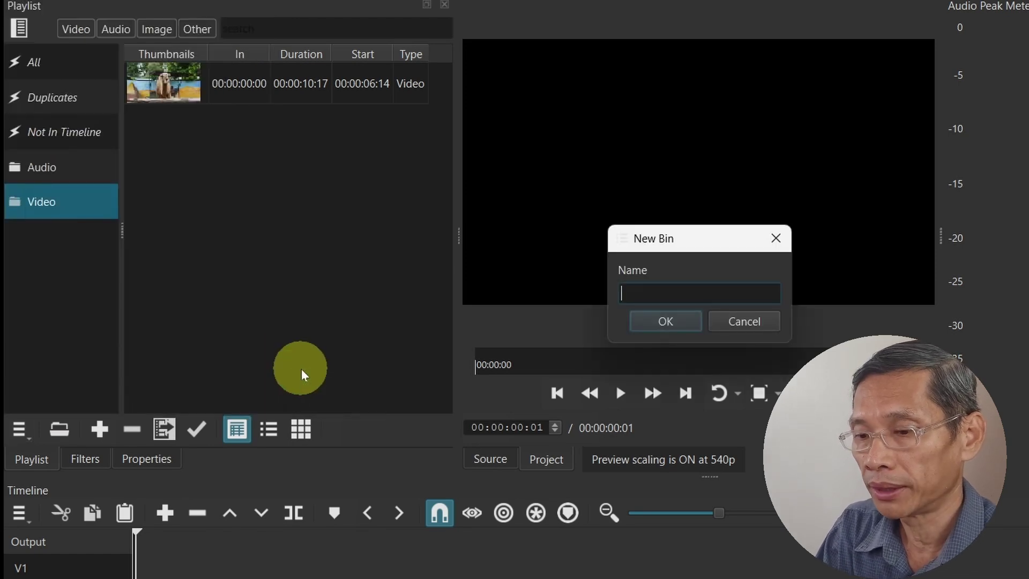
pyautogui.write('Camera1')
pyautogui.press('Return')
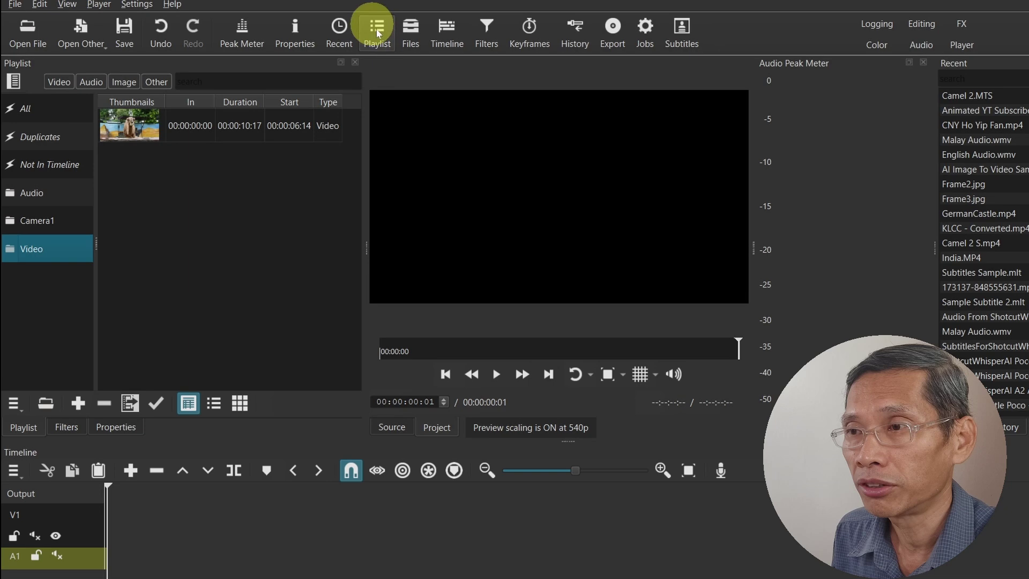
# - Dock the Files panel after the Playlist tab and page through the Sample Material folder
pyautogui.click(408, 37)
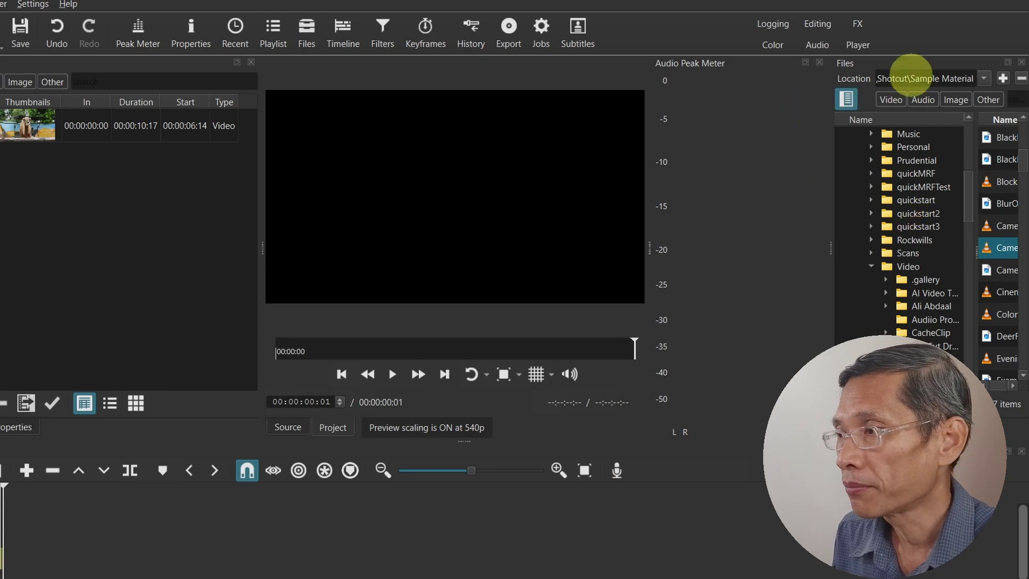
pyautogui.moveTo(916, 64); pyautogui.dragTo(209, 188)
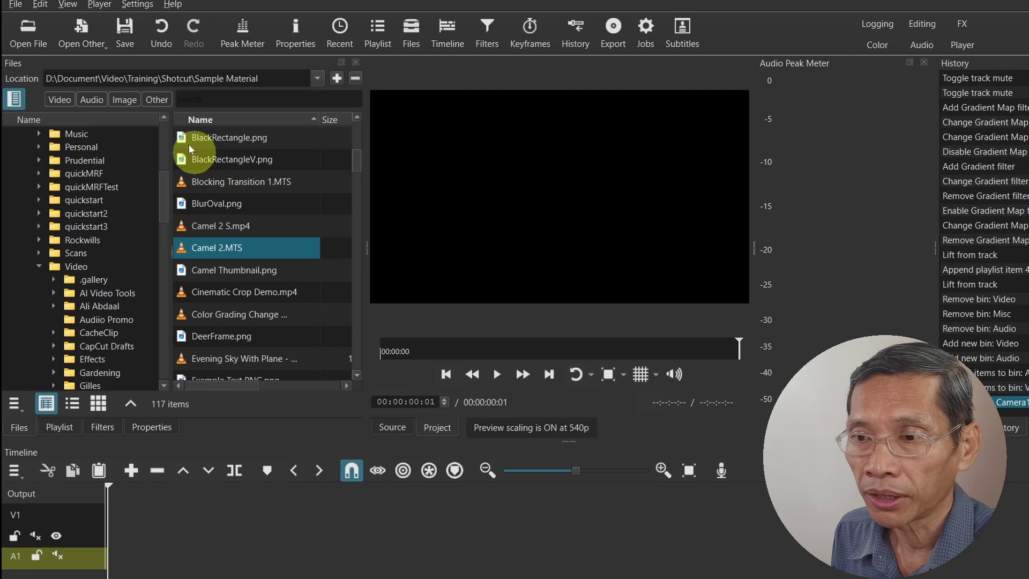
pyautogui.moveTo(19, 426); pyautogui.dragTo(65, 427)
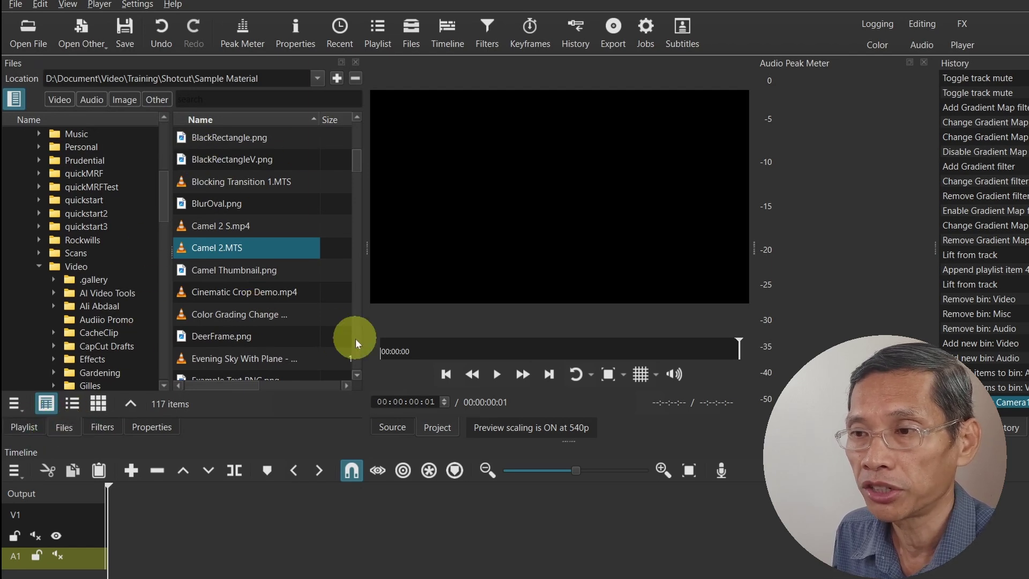
pyautogui.click(356, 354)
pyautogui.click(356, 352)
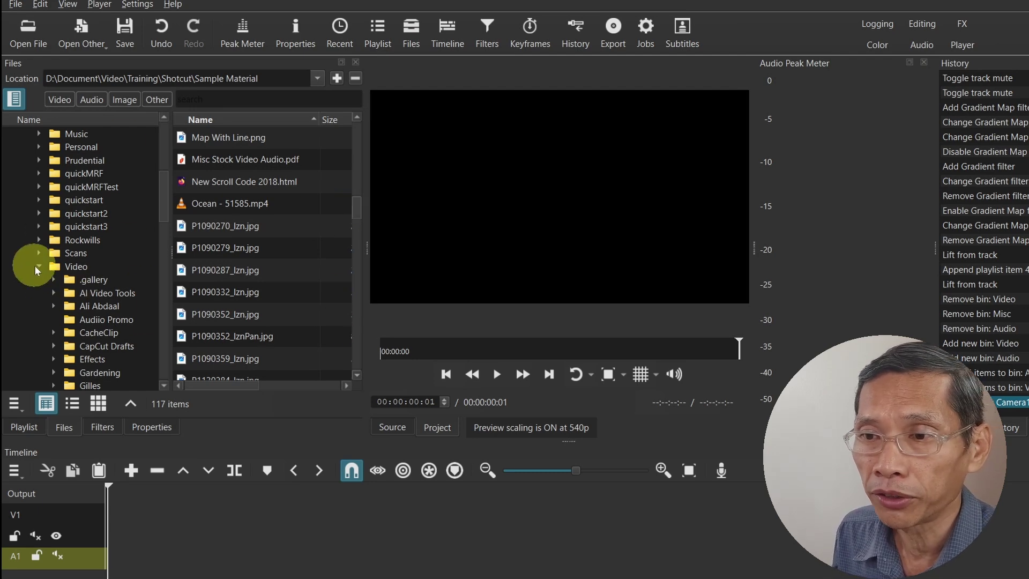
# - Preview 00030.MTS from Misc Videos > Bkind and add it to the playlist
pyautogui.moveTo(163, 212); pyautogui.dragTo(162, 234)
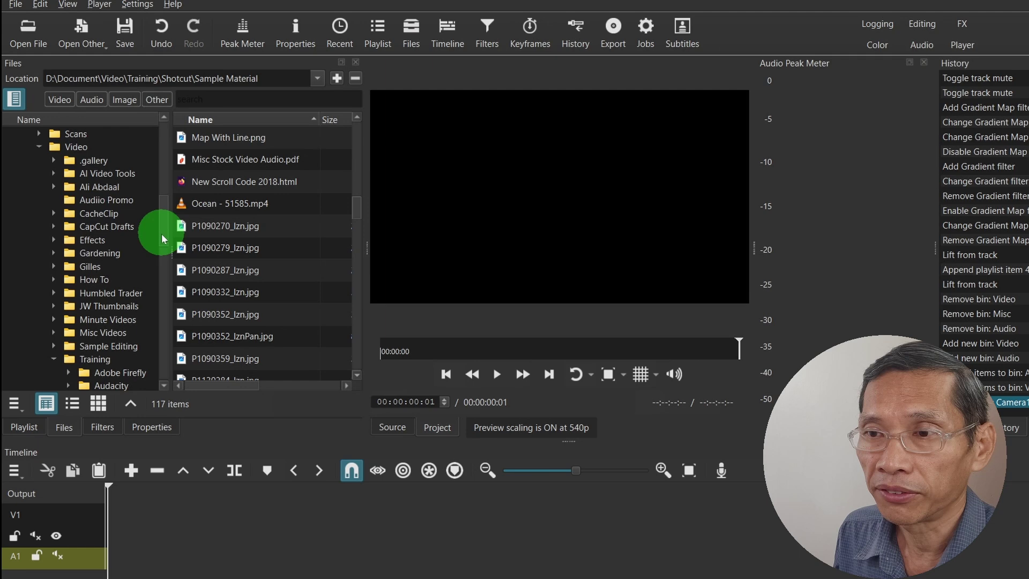
pyautogui.click(103, 332)
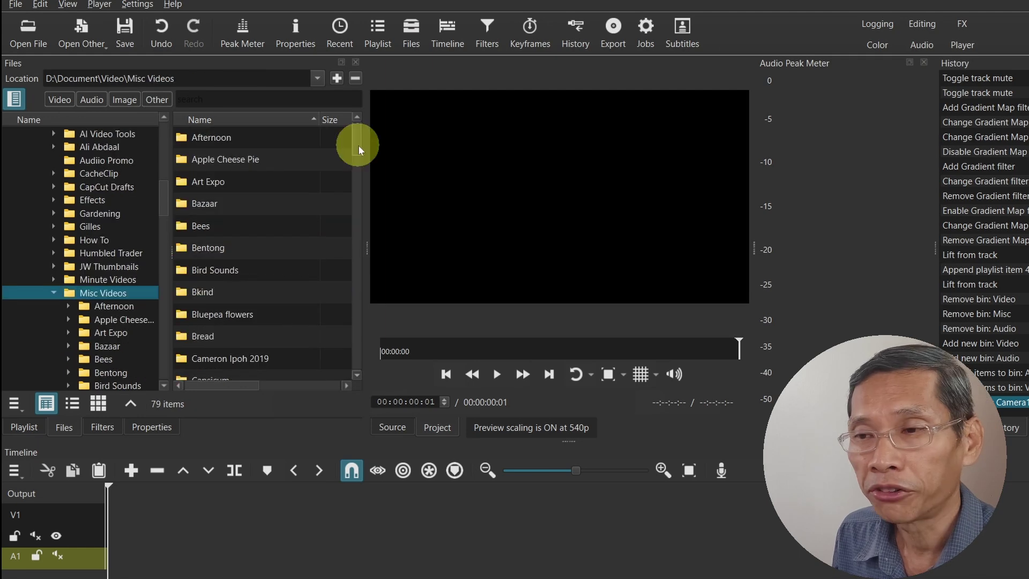
pyautogui.doubleClick(185, 291)
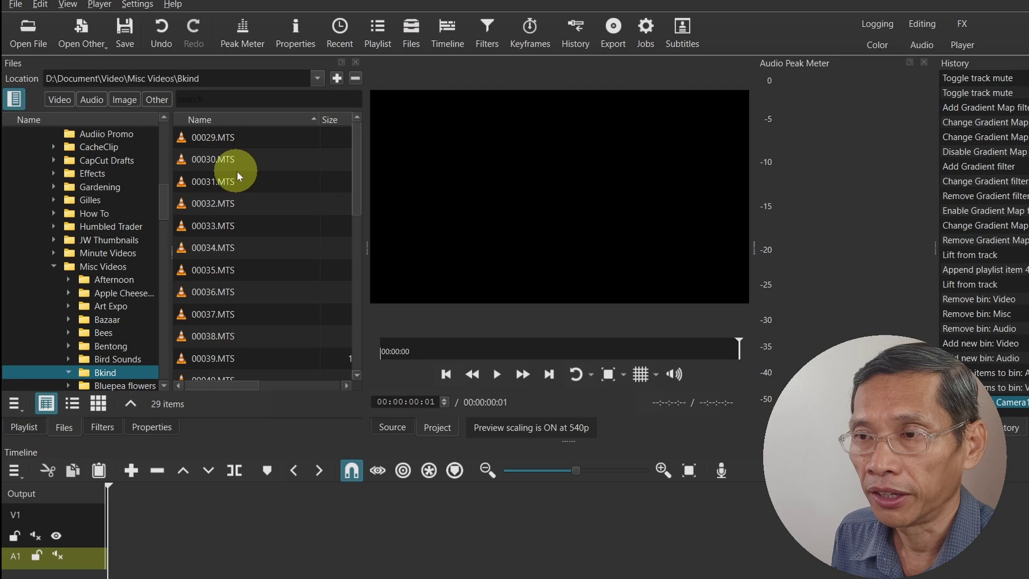
pyautogui.click(188, 158)
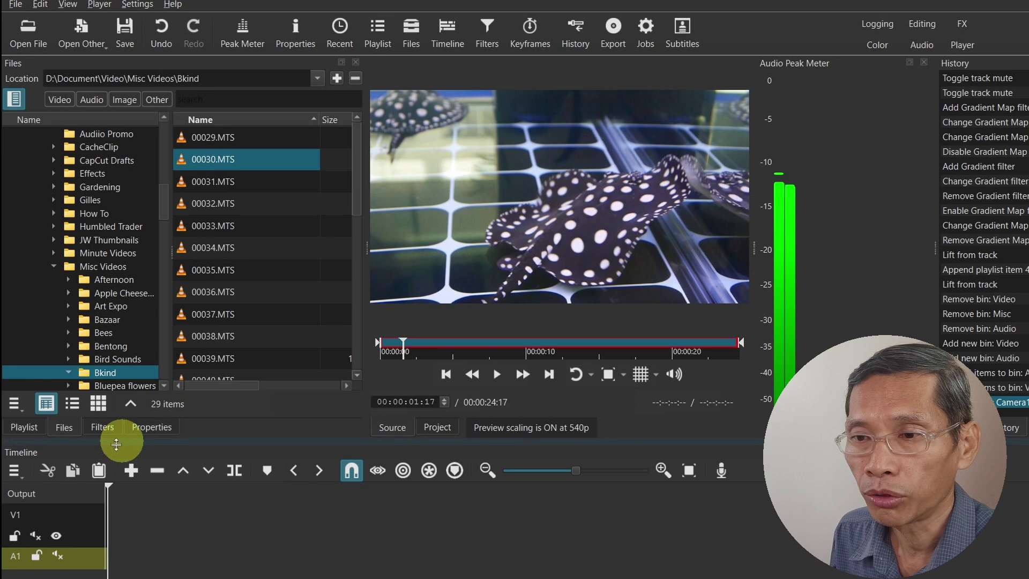
pyautogui.click(24, 428)
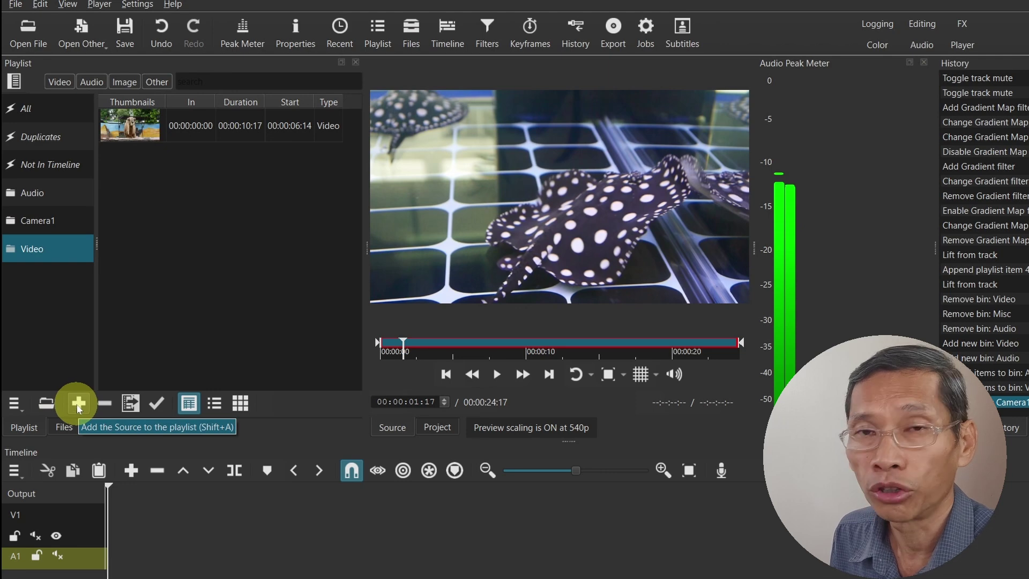
pyautogui.click(78, 403)
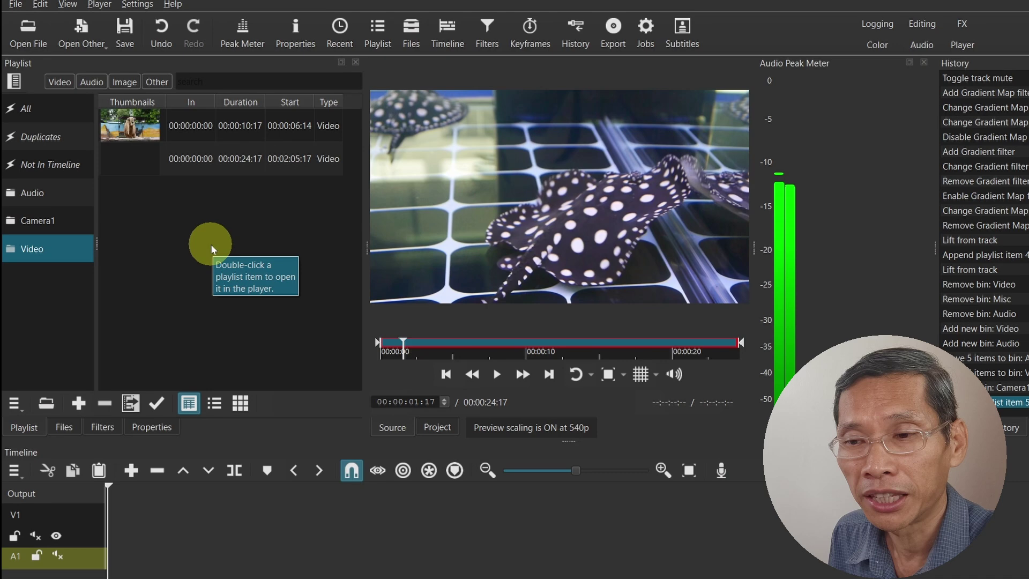
pyautogui.click(63, 427)
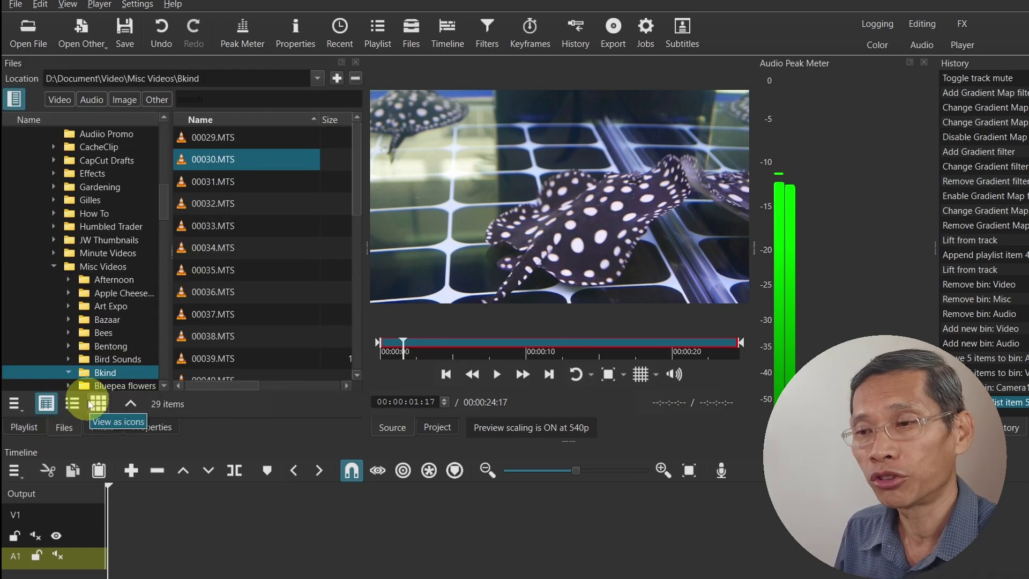
# - Minimise the Shotcut folder window in File Explorer to return to Shotcut
pyautogui.moveTo(604, 576)
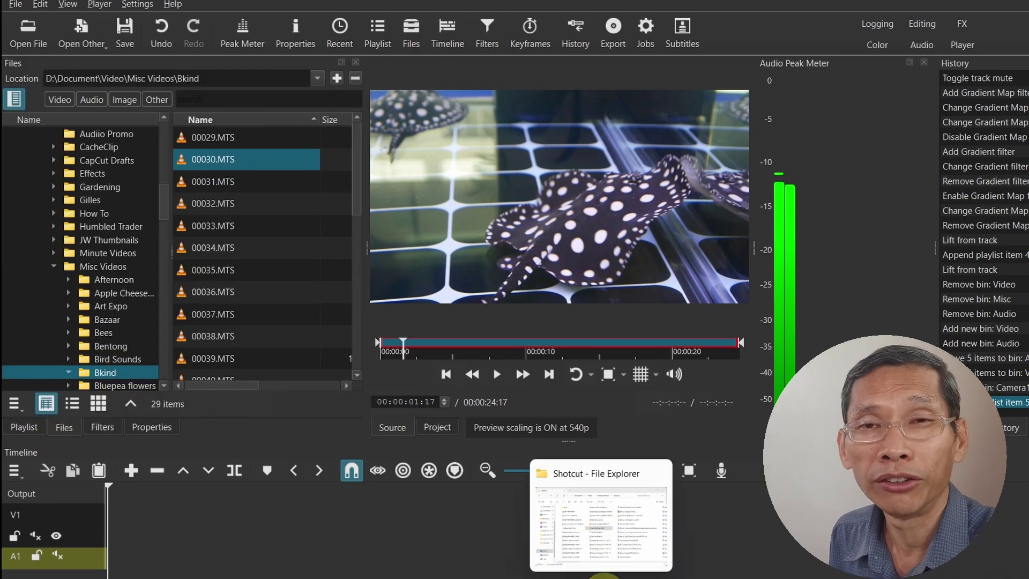
pyautogui.click(604, 577)
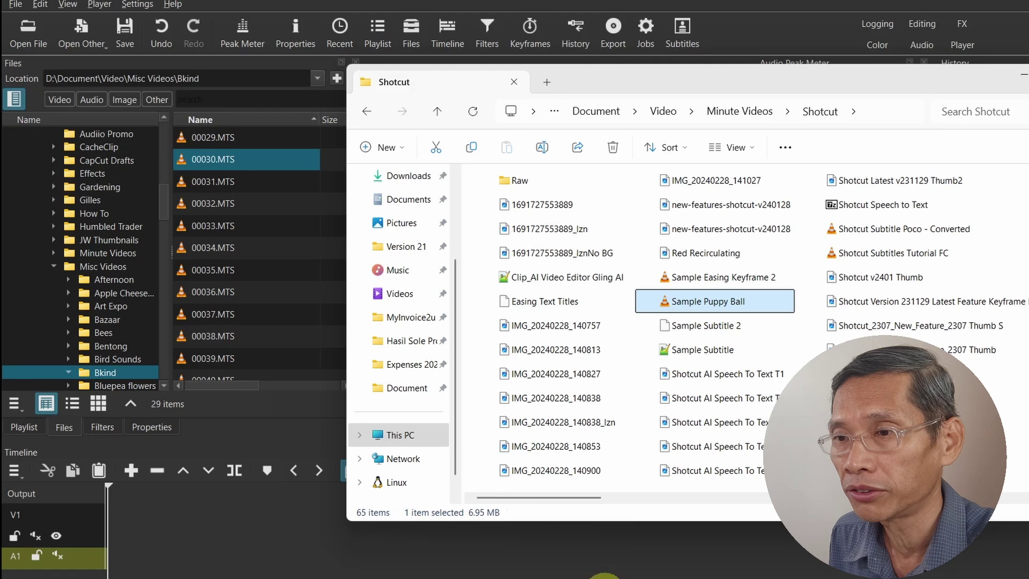
pyautogui.click(603, 576)
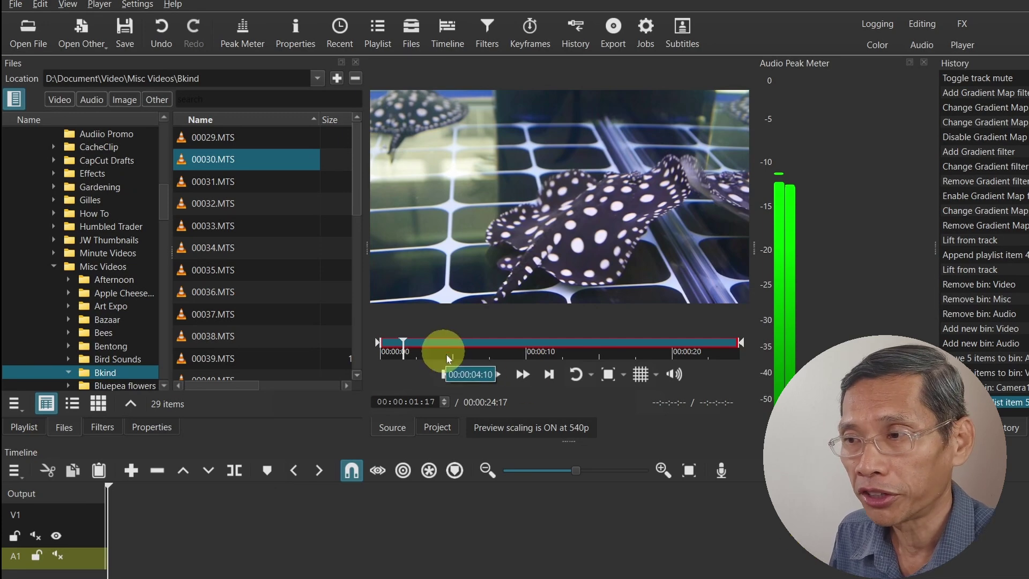
# - Place the 00030.MTS clip at the start of the V1 track and set the playhead near 00:00:01:24
pyautogui.moveTo(526, 204); pyautogui.dragTo(137, 527)
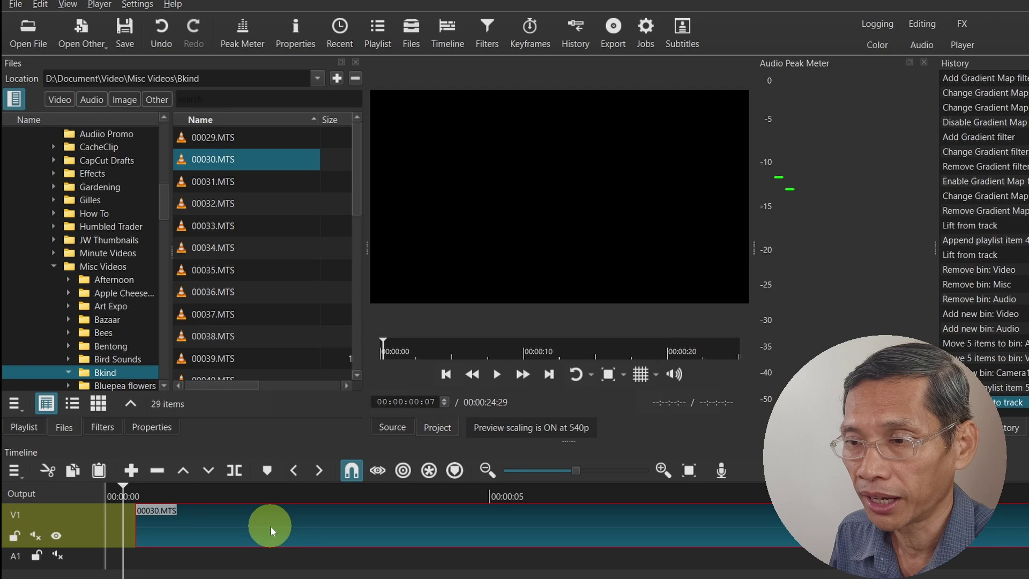
pyautogui.moveTo(270, 526); pyautogui.dragTo(241, 524)
pyautogui.click(218, 489)
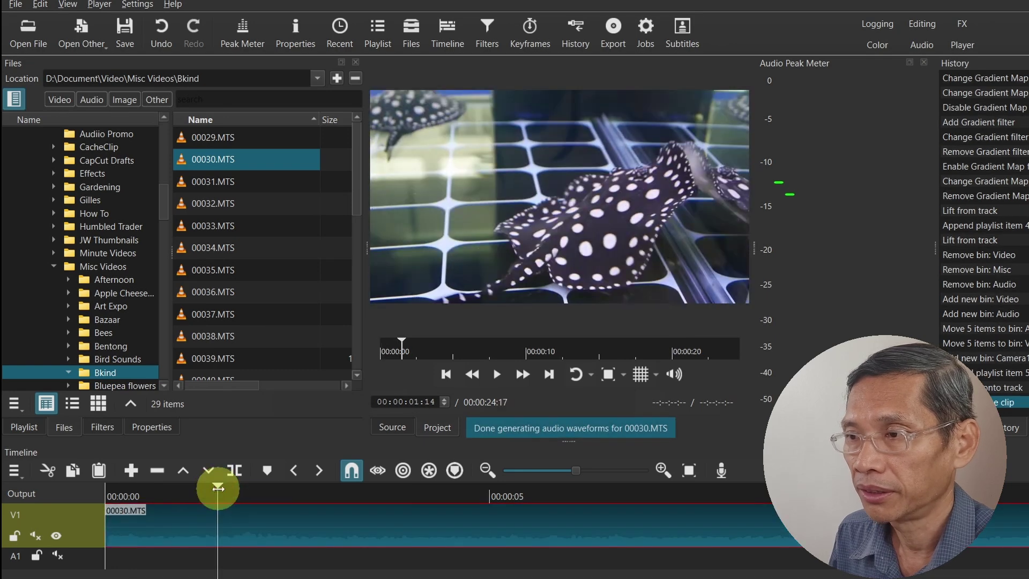
pyautogui.moveTo(218, 488); pyautogui.dragTo(242, 485)
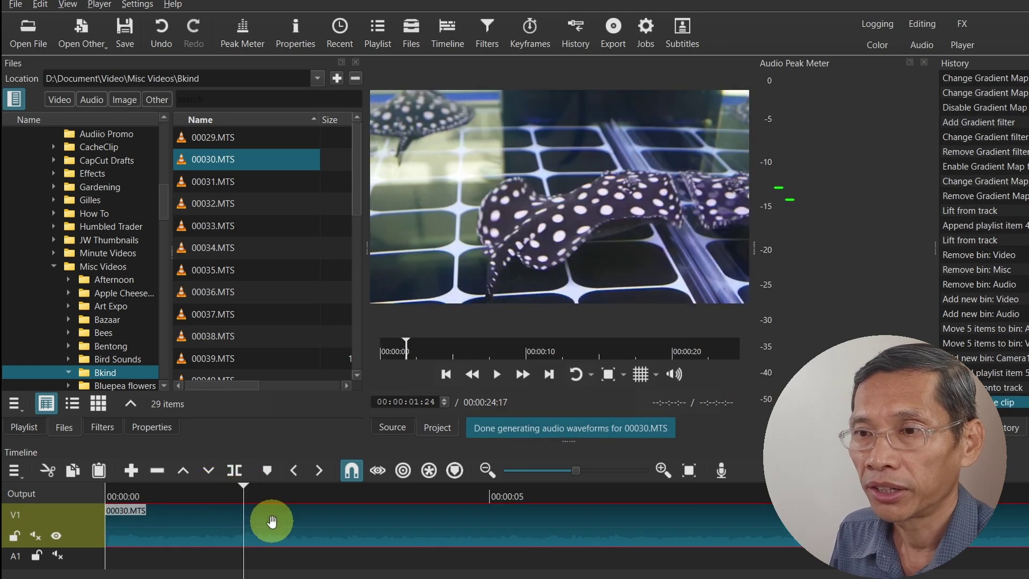
# - Add a Gradient Map filter to the clip with the Thermal preset and select its last orange stop
pyautogui.click(100, 426)
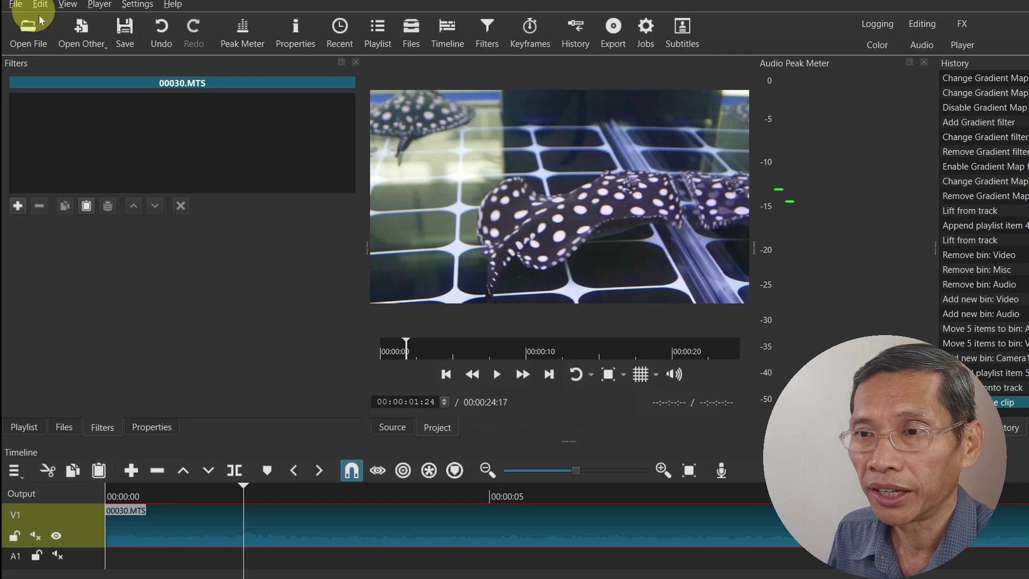
pyautogui.click(19, 206)
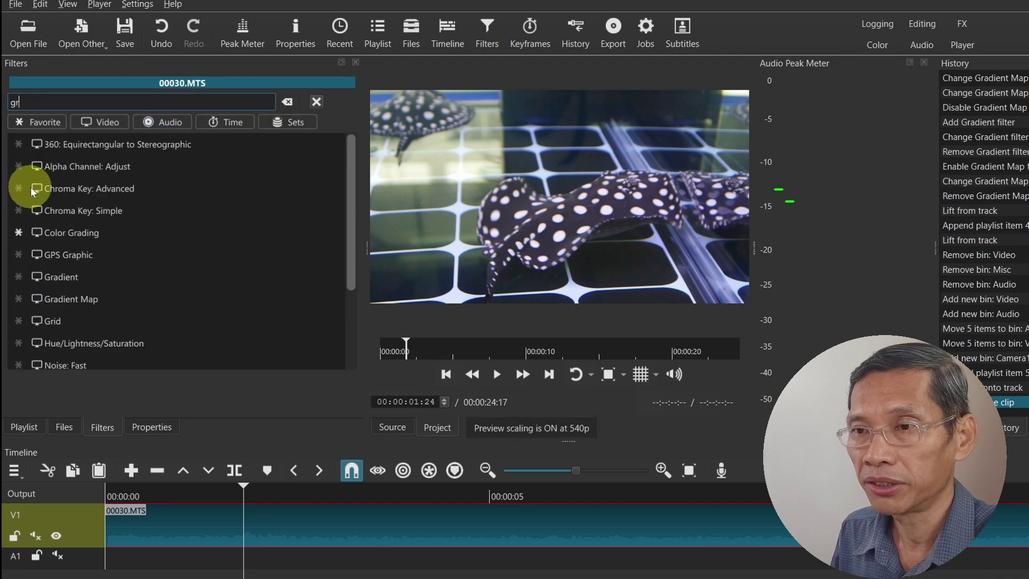
pyautogui.write('ad')
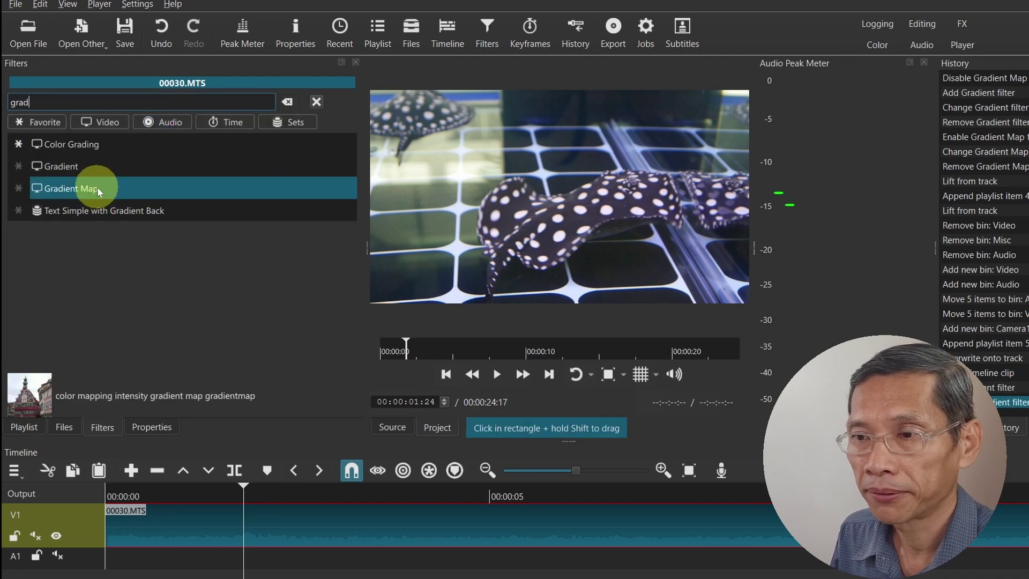
pyautogui.click(99, 191)
pyautogui.click(243, 229)
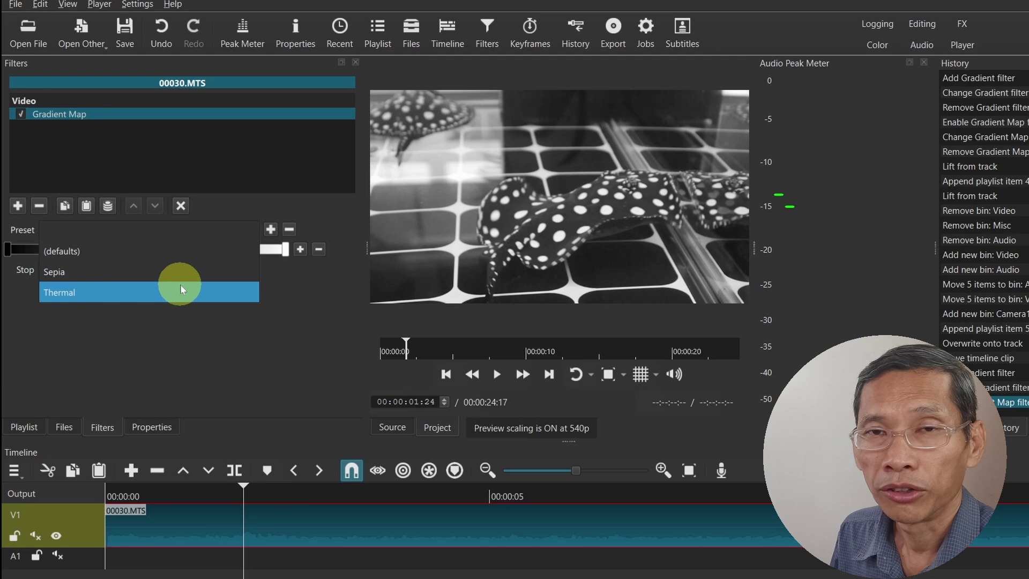
pyautogui.click(174, 273)
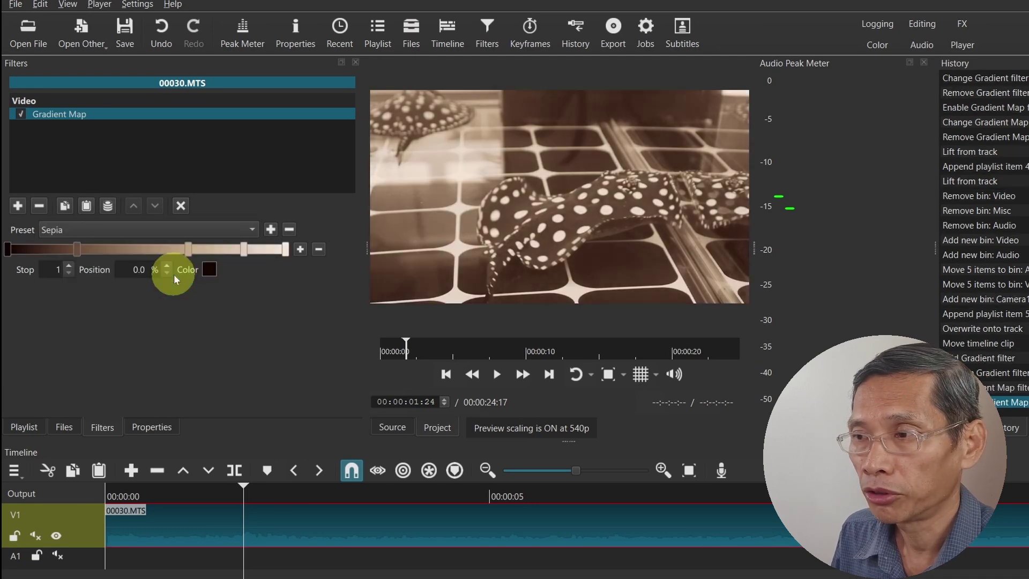
pyautogui.click(253, 230)
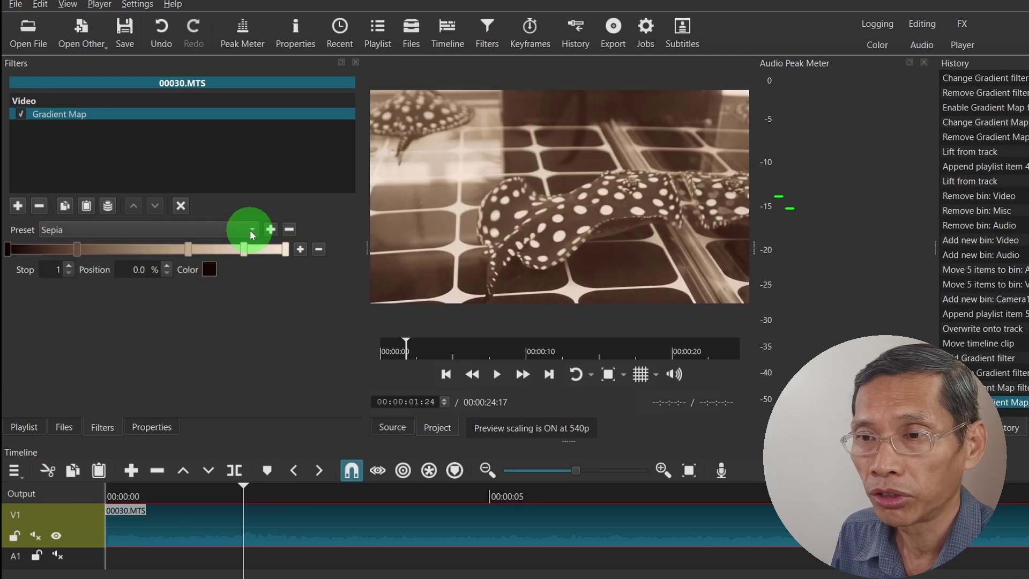
pyautogui.click(197, 284)
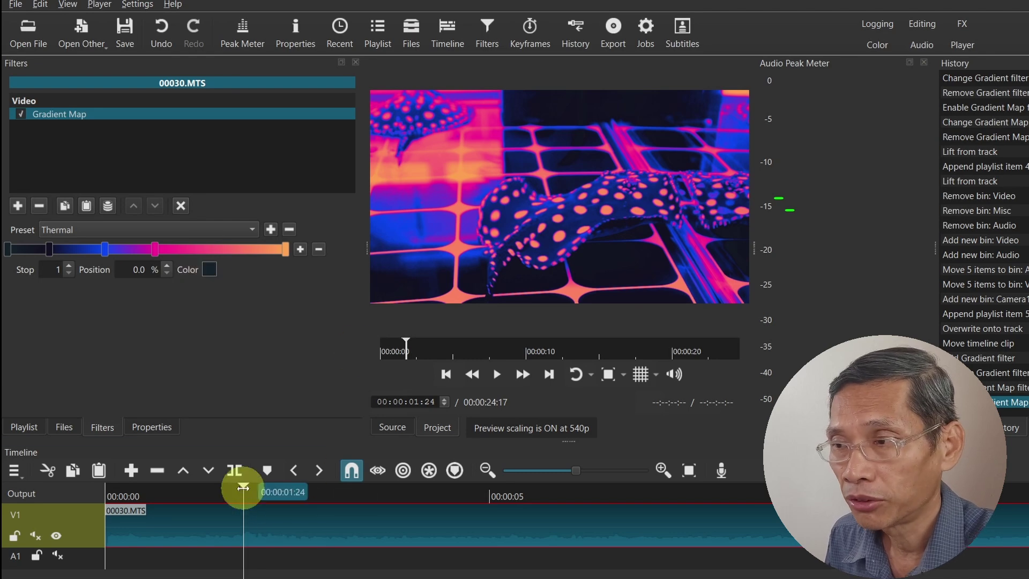
pyautogui.moveTo(242, 485); pyautogui.dragTo(297, 489)
pyautogui.click(280, 253)
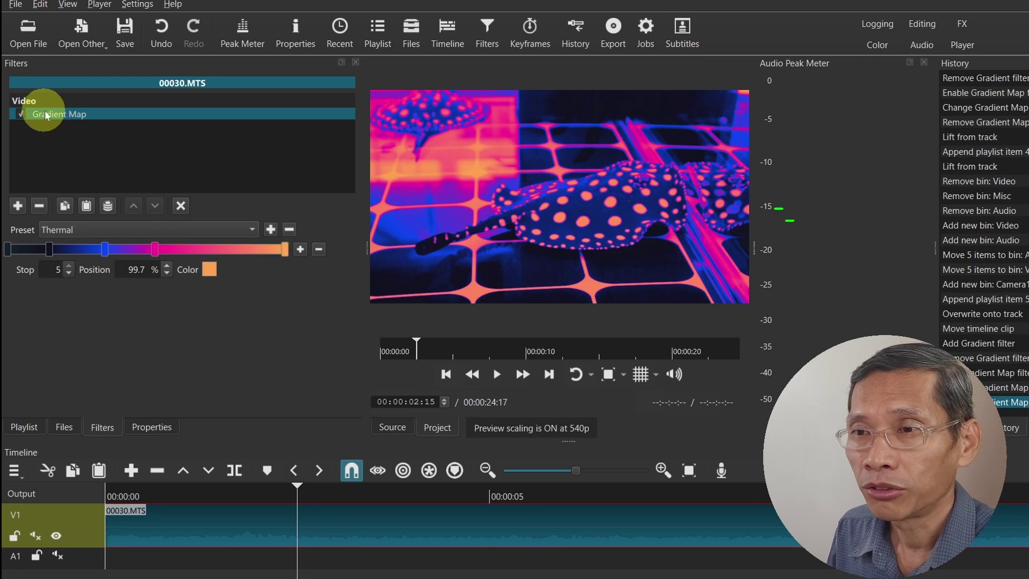
# - Move the blue gradient stop to 42.4% and add a Fade In Audio filter to the music
pyautogui.moveTo(54, 249); pyautogui.dragTo(126, 236)
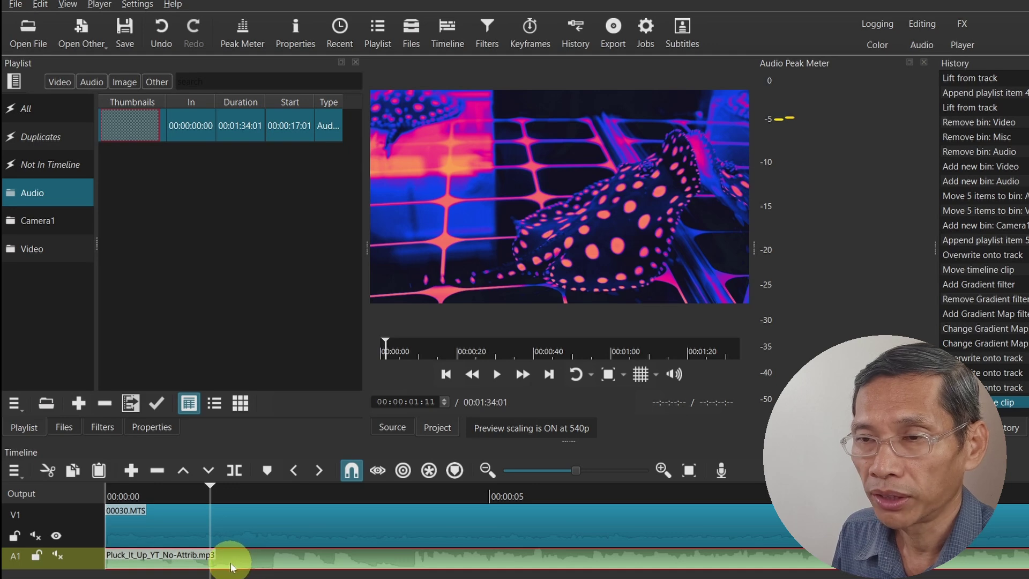
pyautogui.click(99, 429)
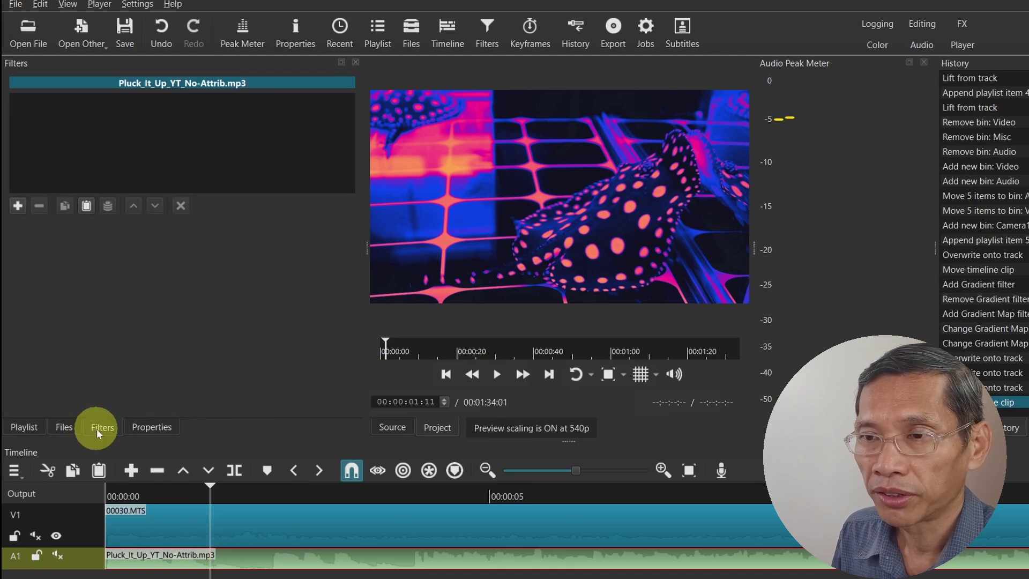
pyautogui.click(18, 207)
pyautogui.write('fad')
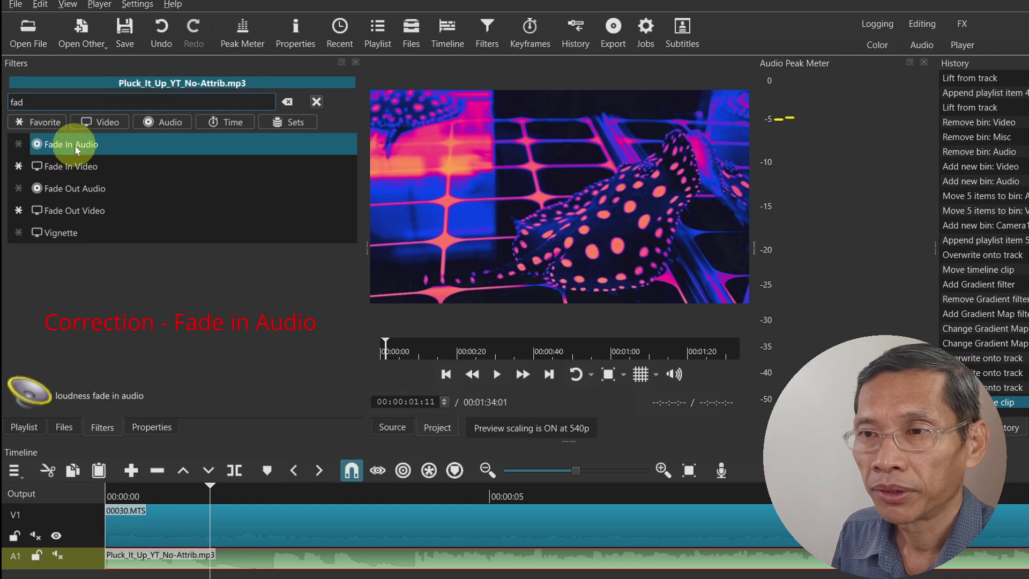
pyautogui.click(75, 145)
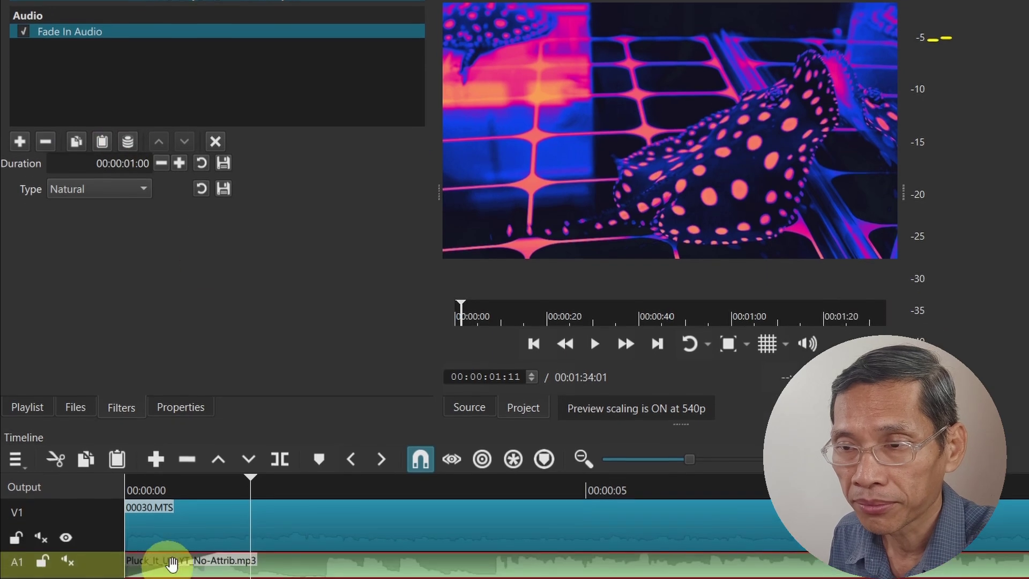
# - Open the Fade In Audio Type dropdown listing Natural, S-Curve, Fast-Slow and Slow-Fast
pyautogui.click(142, 188)
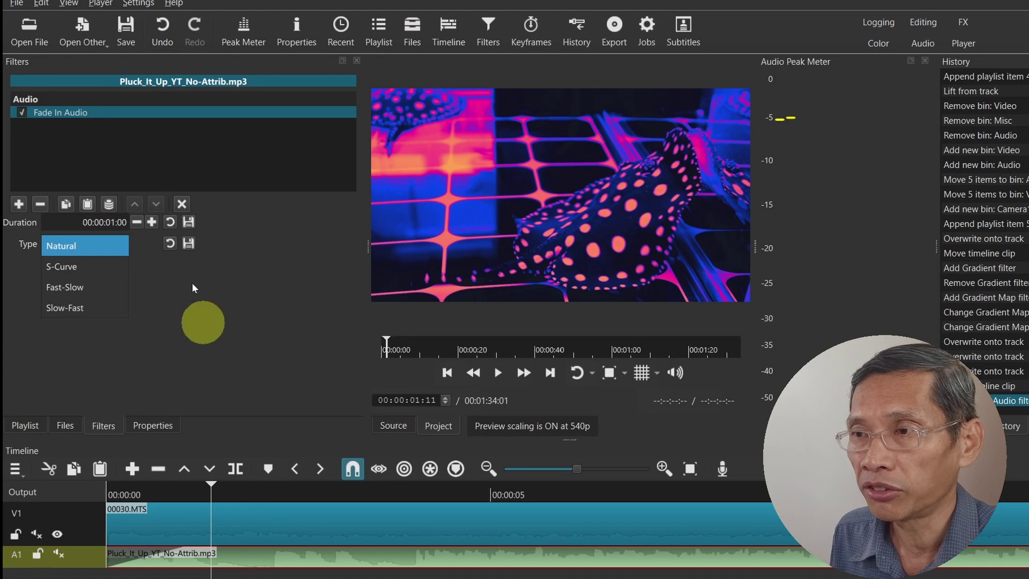
# - Open the Export panel and its hardware encoder configuration showing h264_nvenc and hevc_nvenc
pyautogui.click(610, 42)
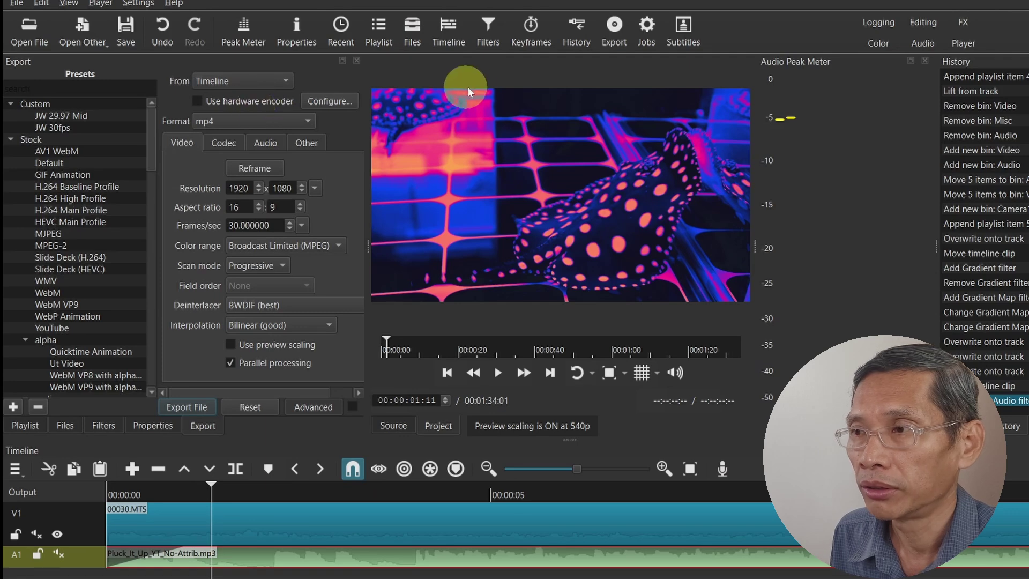
pyautogui.click(326, 102)
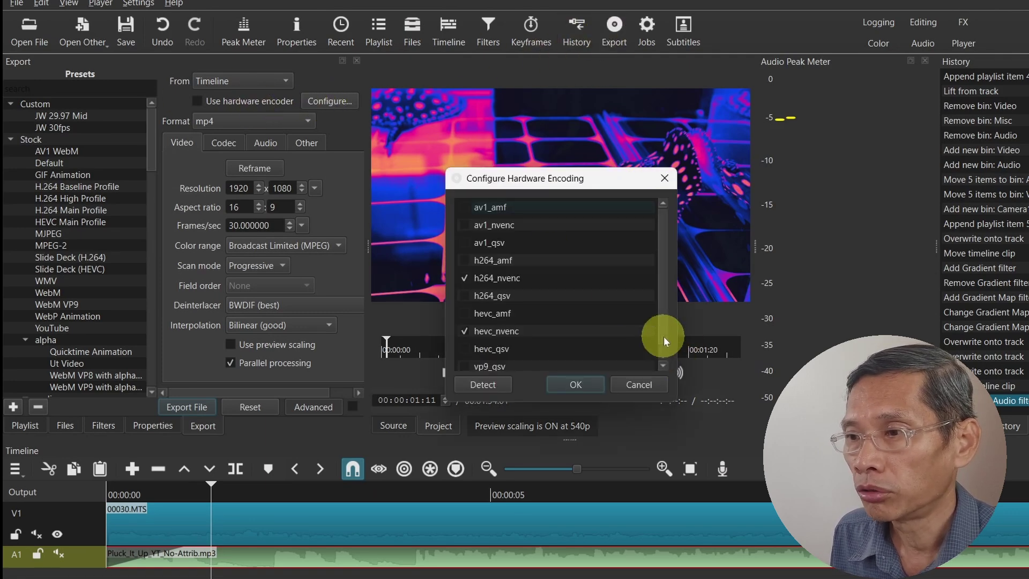